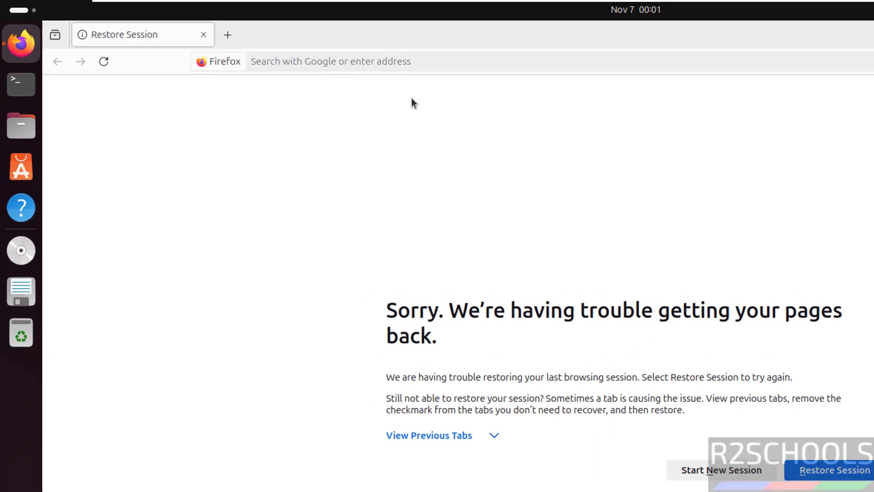
- Load virtualbox.org in Firefox from the address bar
click(447, 60)
text(vir)
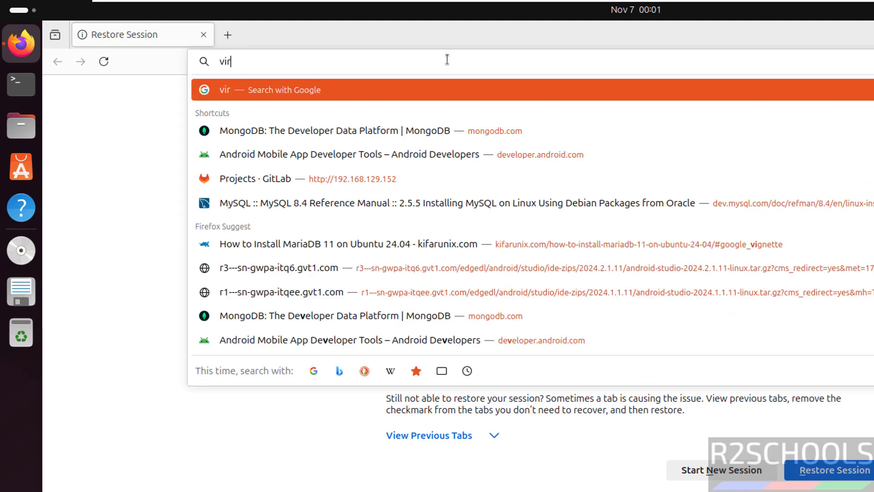
text(tualbox)
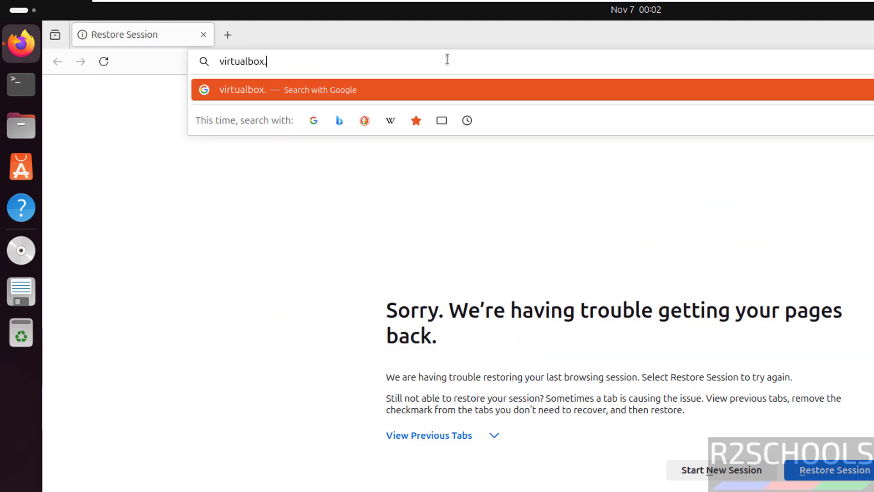
text(.org)
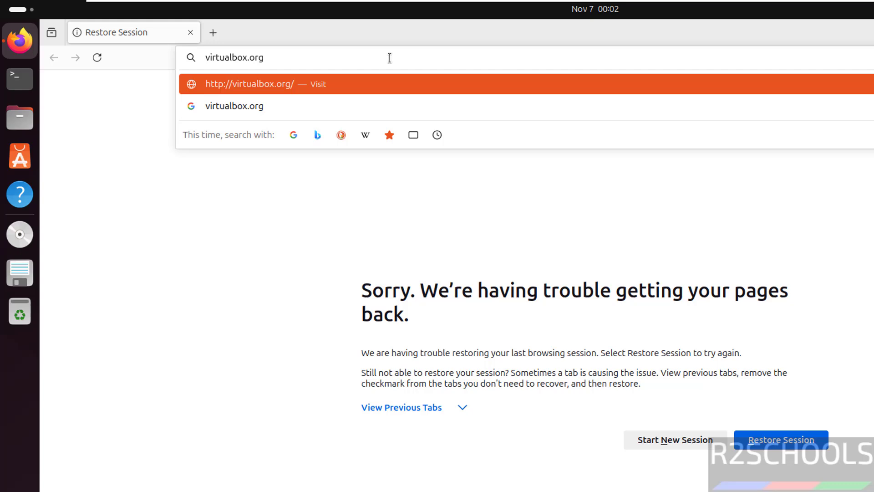
key(Return)
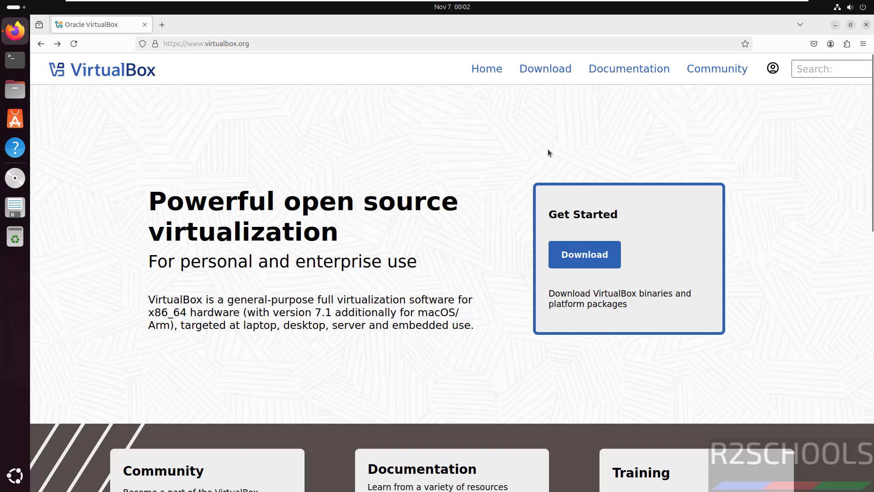
- Go from Downloads to the VirtualBox Linux distributions download page
click(554, 72)
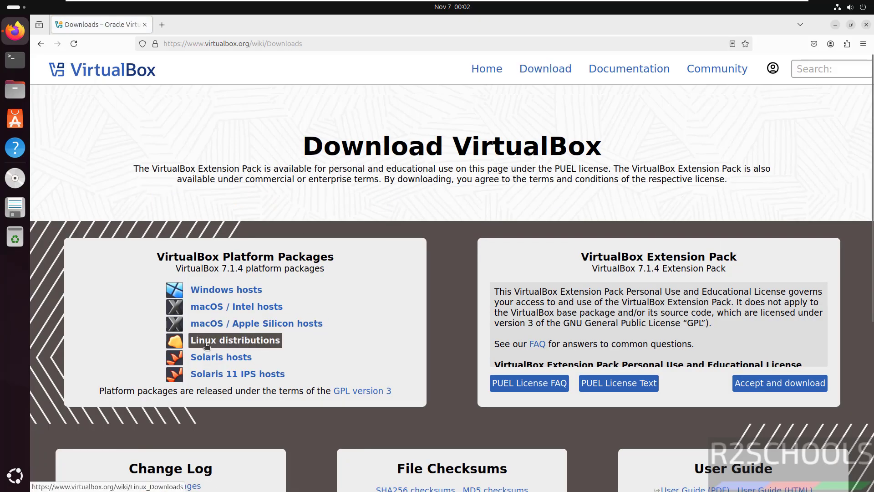
click(206, 340)
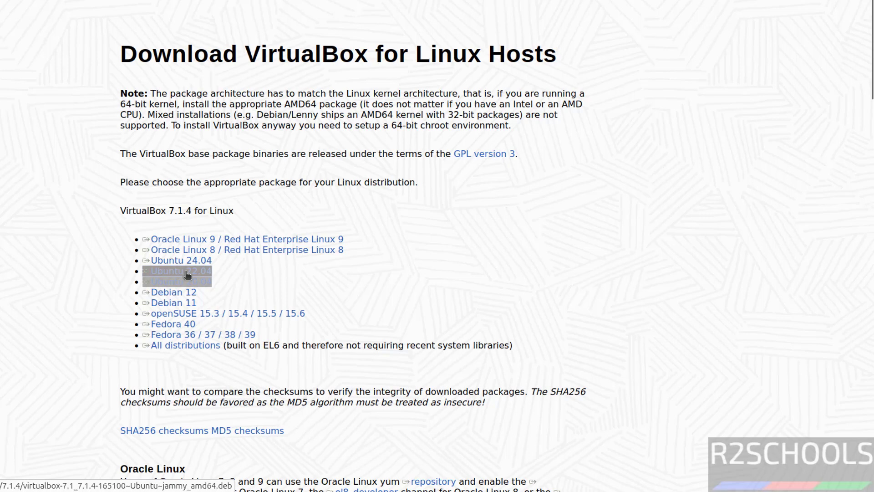
scroll(510, 251, down, 5)
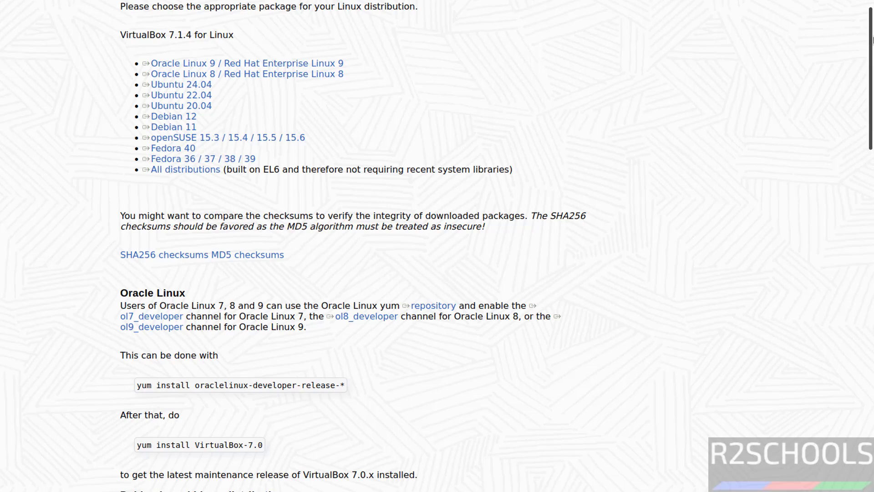
scroll(869, 67, down, 3)
scroll(842, 159, down, 1)
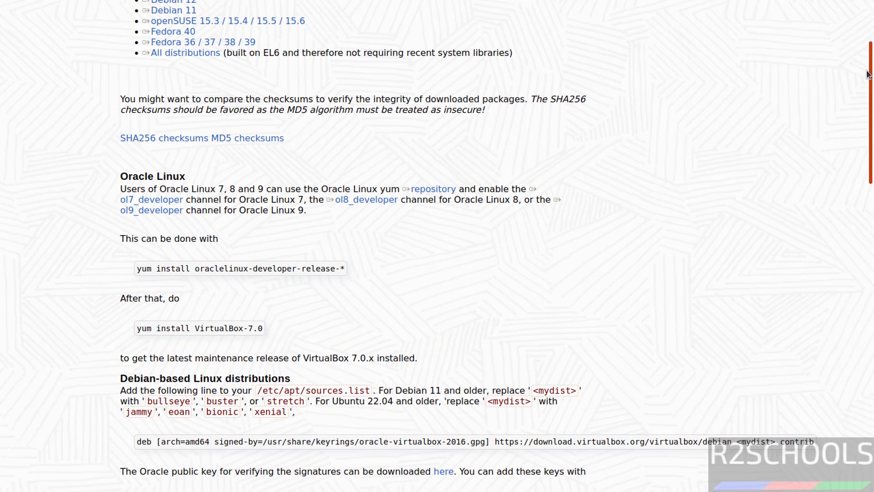
scroll(842, 159, down, 9)
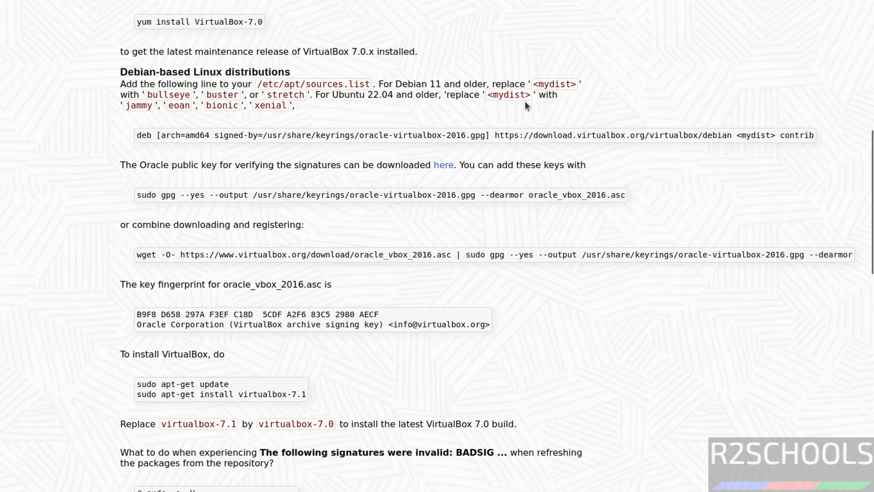
scroll(873, 145, down, 1)
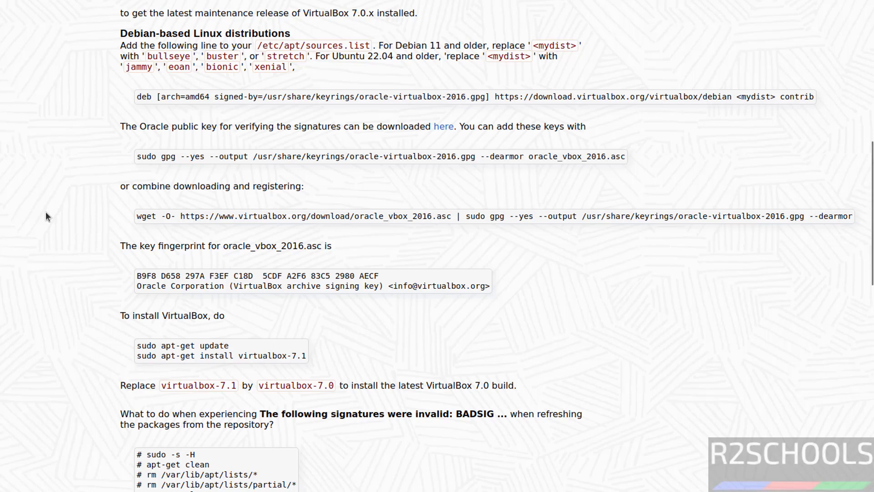
- Copy the Debian wget key command and run it in a new terminal
triple_click(340, 272)
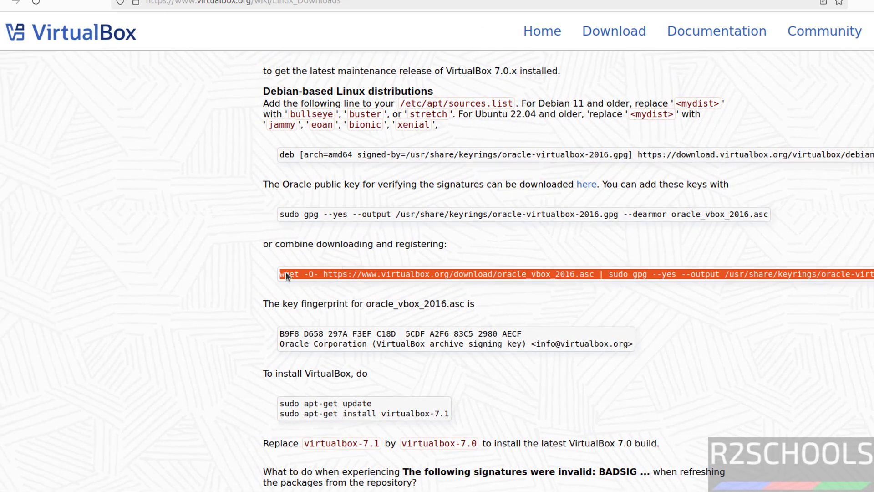
right_click(330, 272)
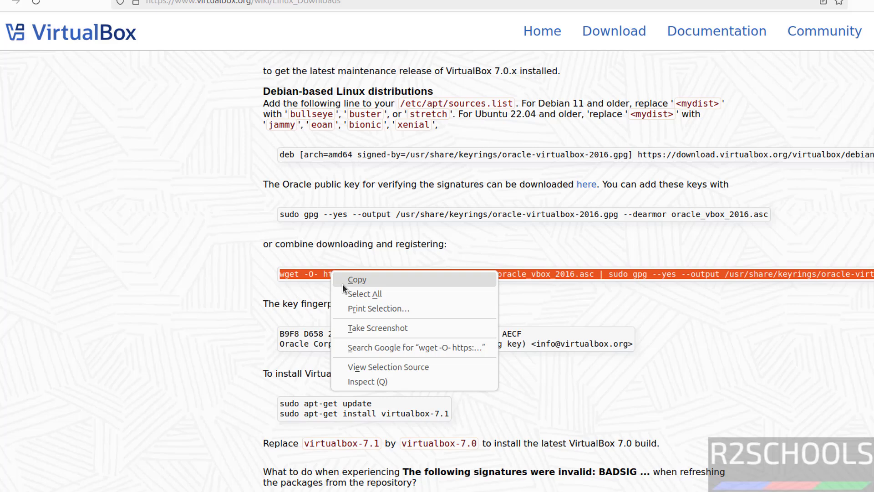
click(343, 283)
key(ctrl+alt+t)
right_click(147, 138)
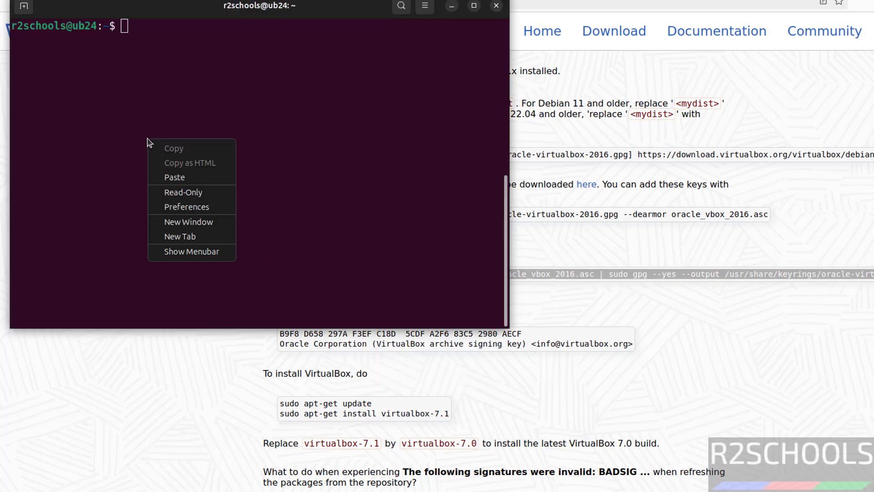
click(164, 178)
key(Return)
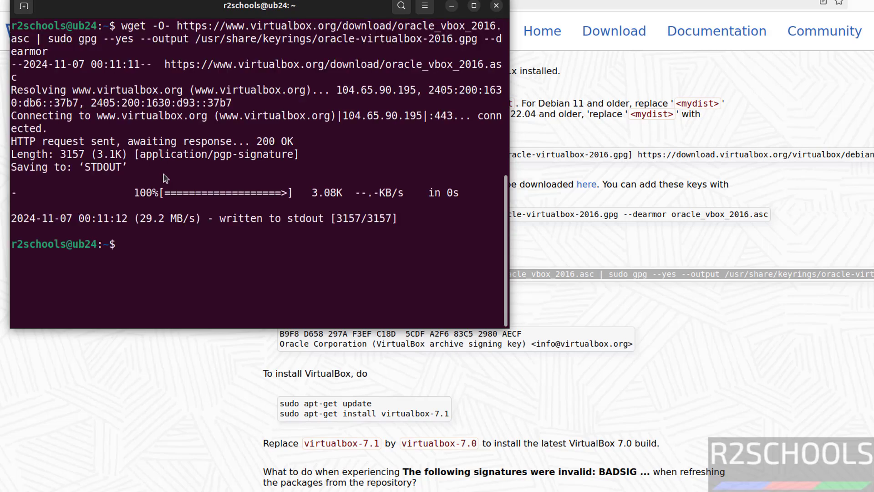
- Refresh the package lists with sudo apt update
key(alt+Tab)
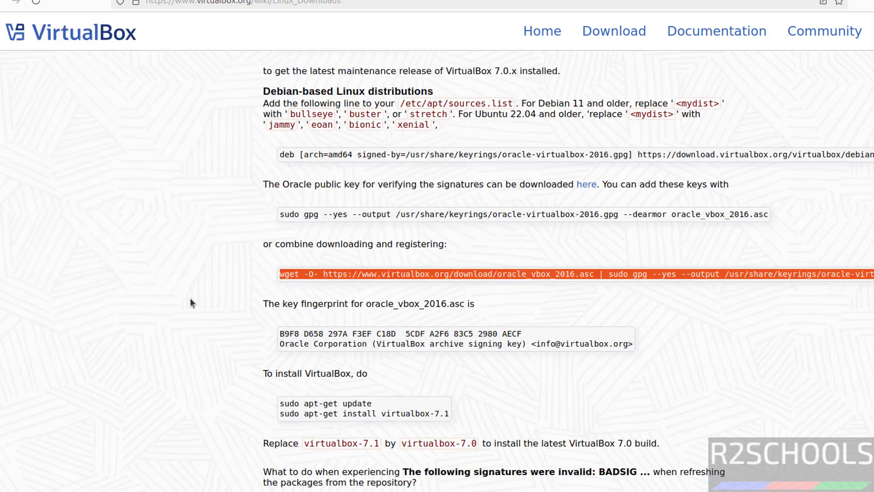
key(alt+Tab)
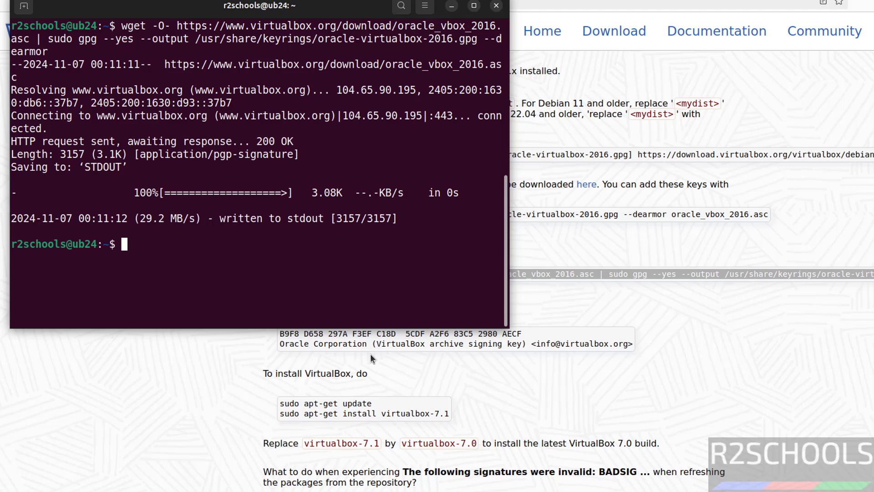
text(sudo apt )
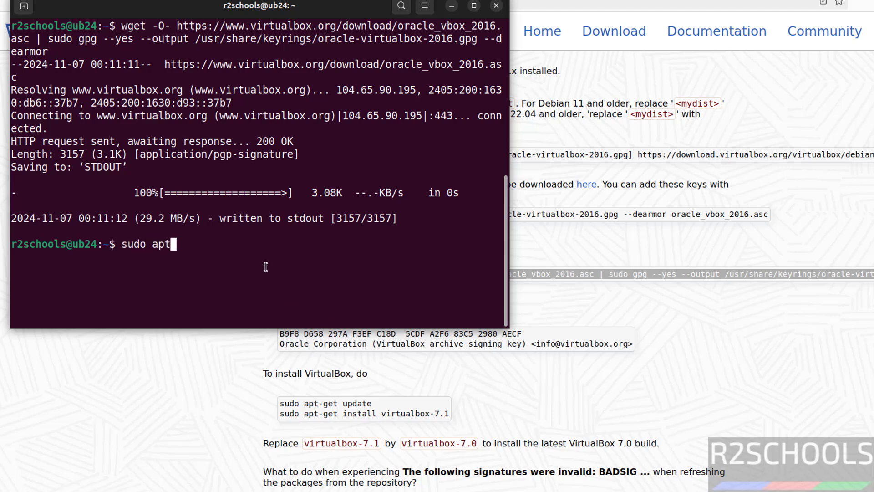
text(updat)
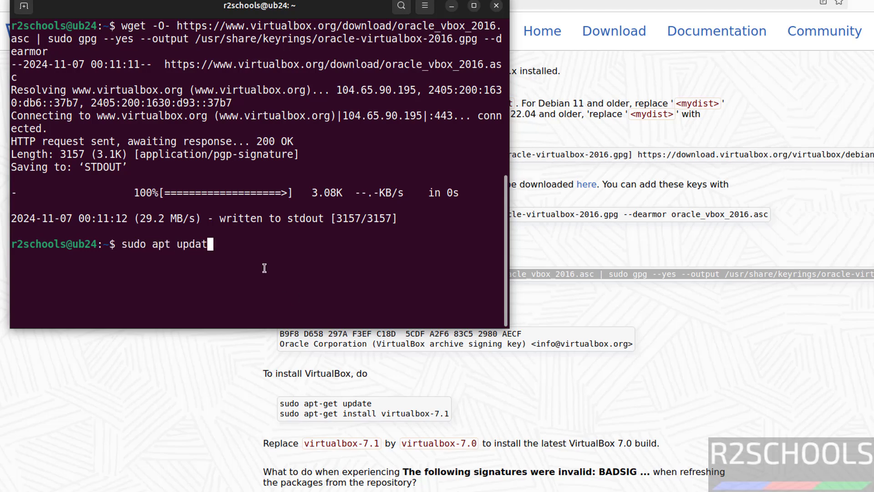
text(e)
key(Return)
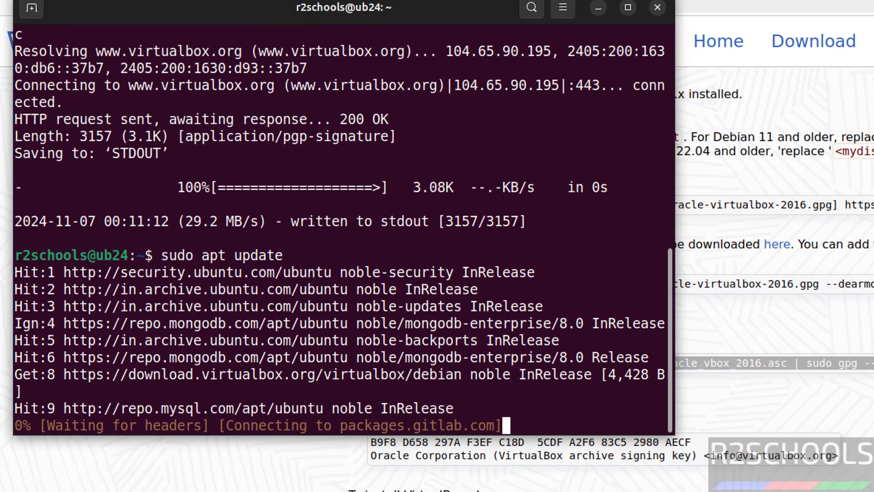
- Install virtualbox-7.1 with apt-get and clear the terminal
key(alt+Tab)
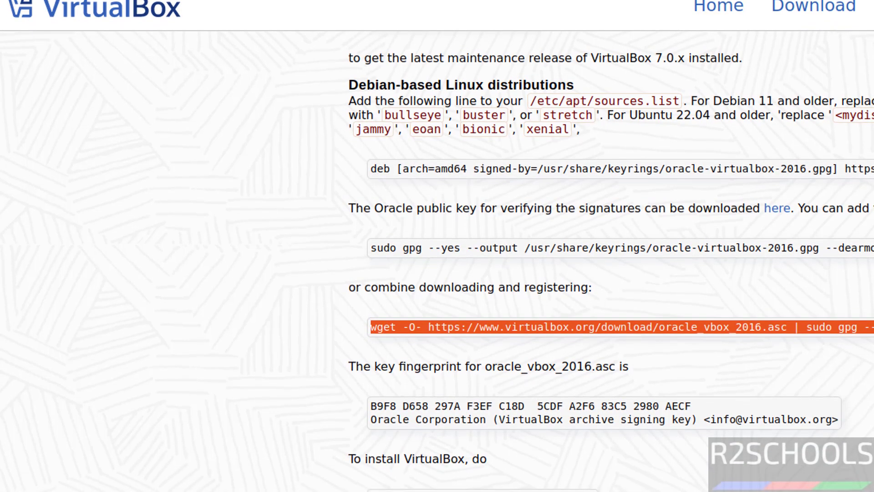
key(alt+Tab)
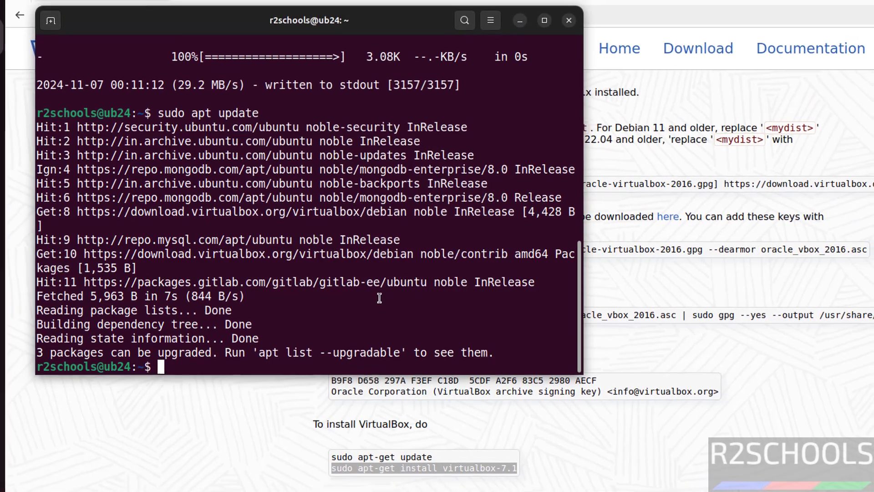
right_click(380, 301)
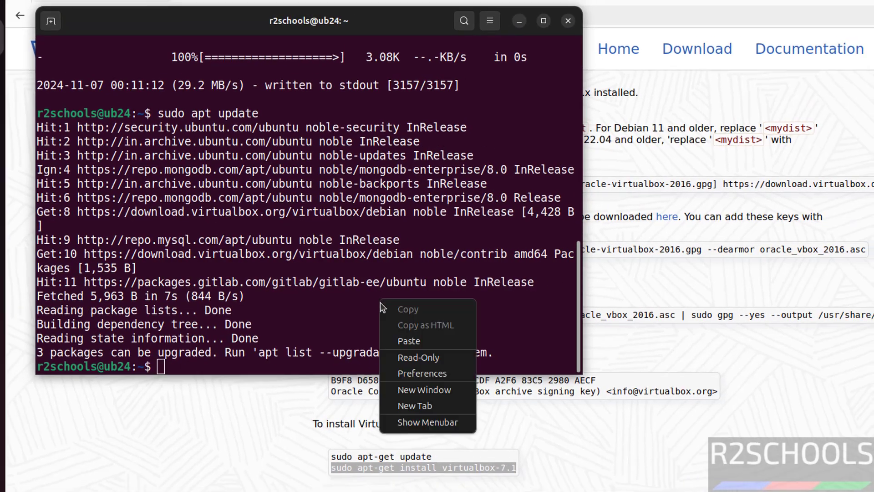
click(400, 343)
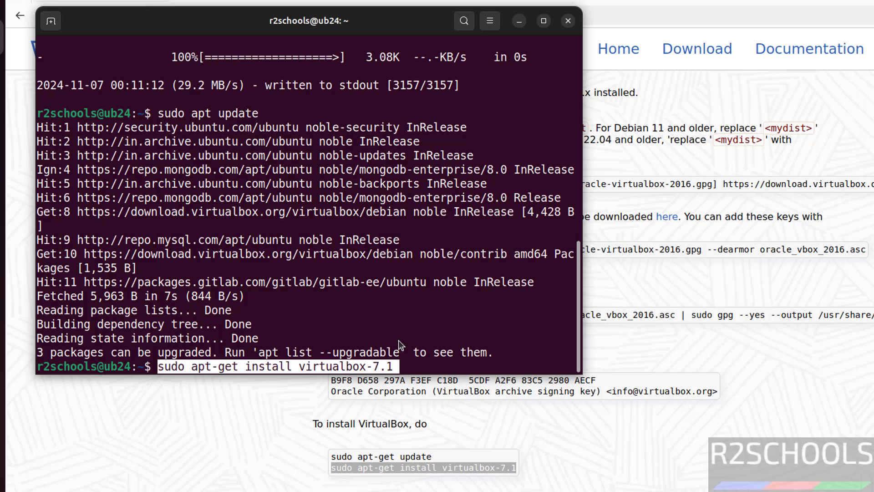
key(ctrl+l)
key(Return)
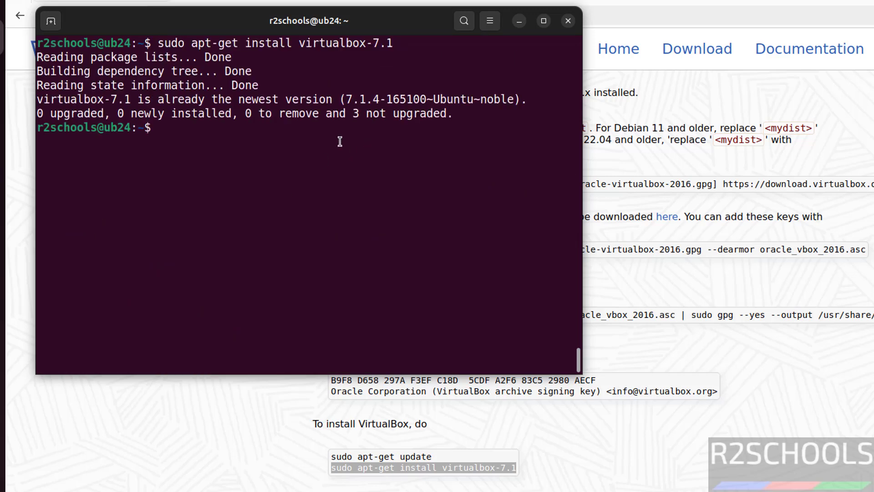
key(ctrl+l)
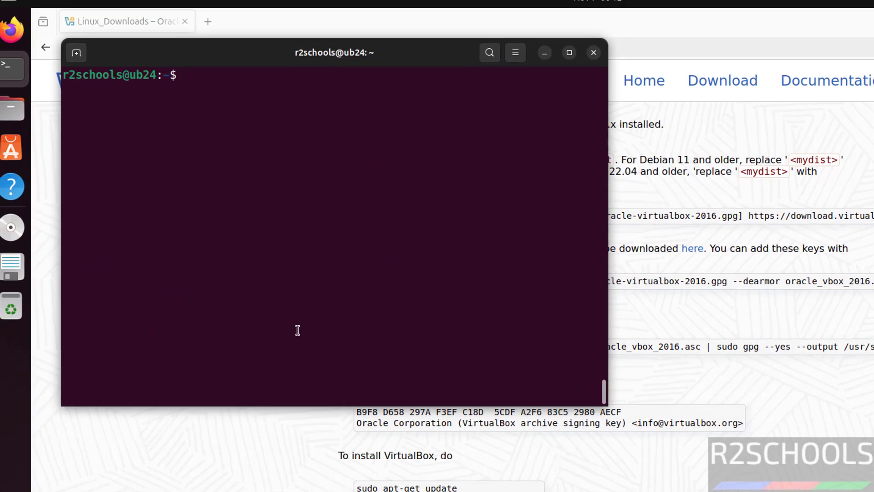
- Launch VirtualBox from the app grid, maximize it, and start a New machine
key(super+a)
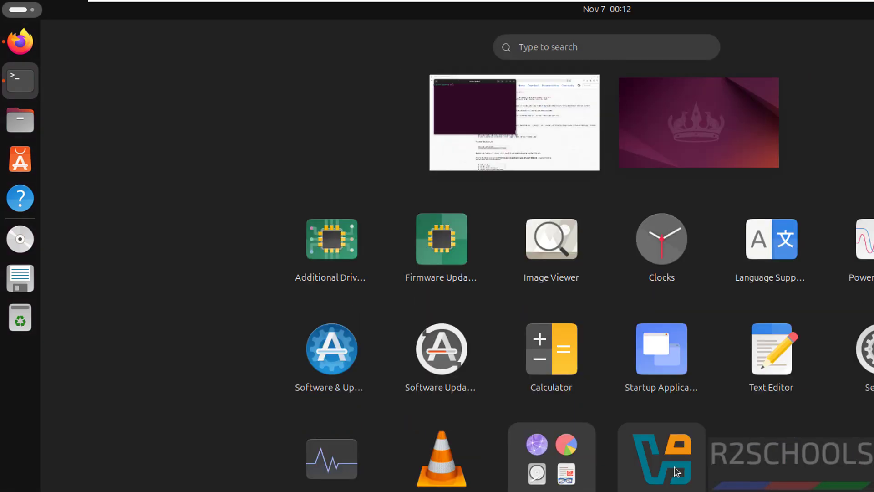
click(674, 467)
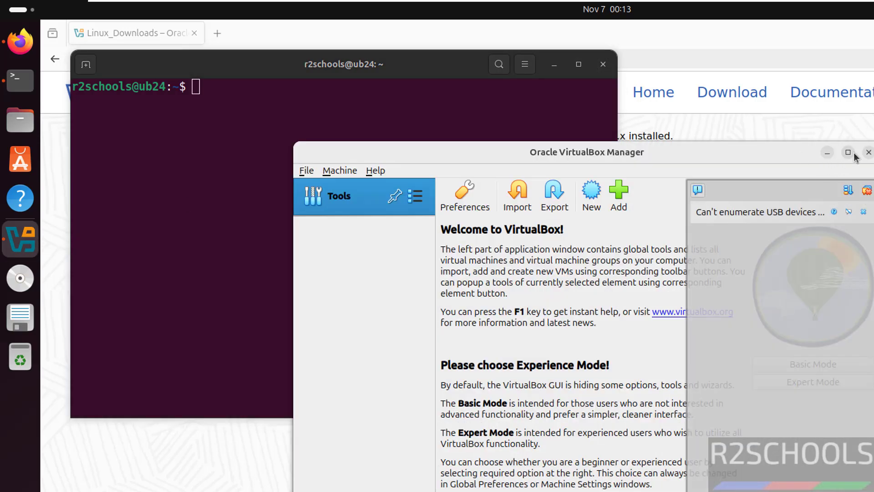
click(848, 152)
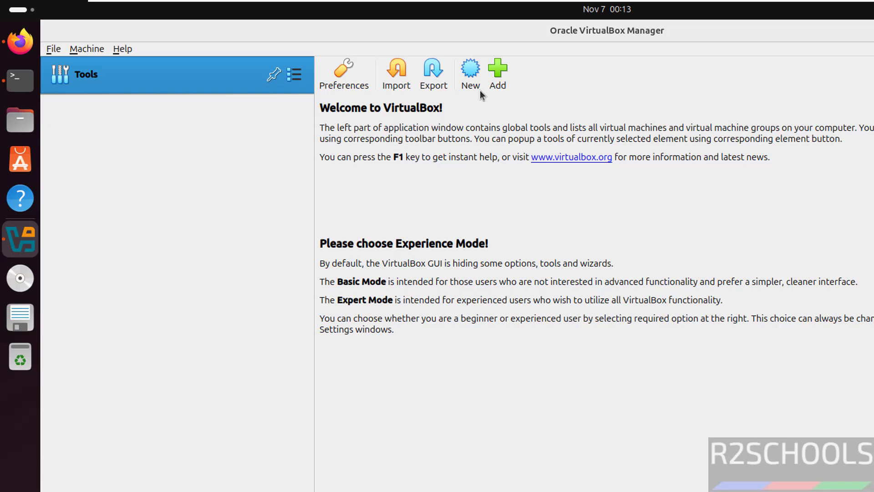
click(477, 89)
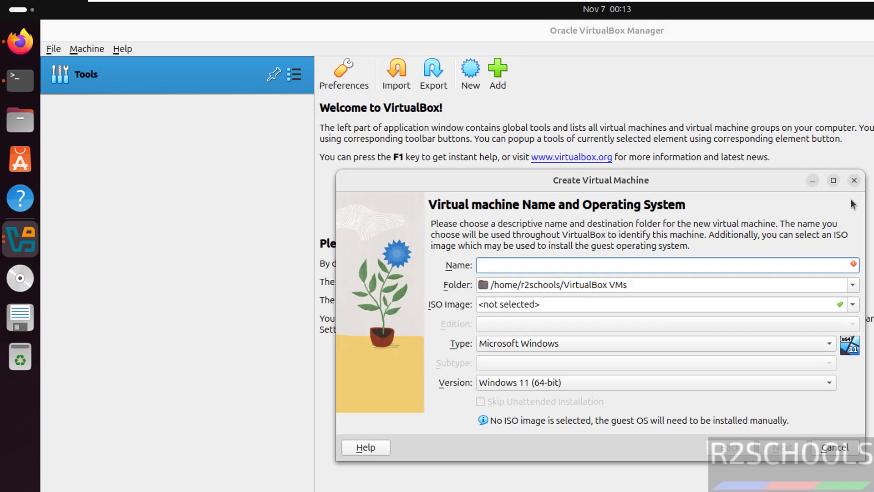
- Restart Machine > New for debian12, leaving the ISO image unset
click(854, 180)
click(72, 49)
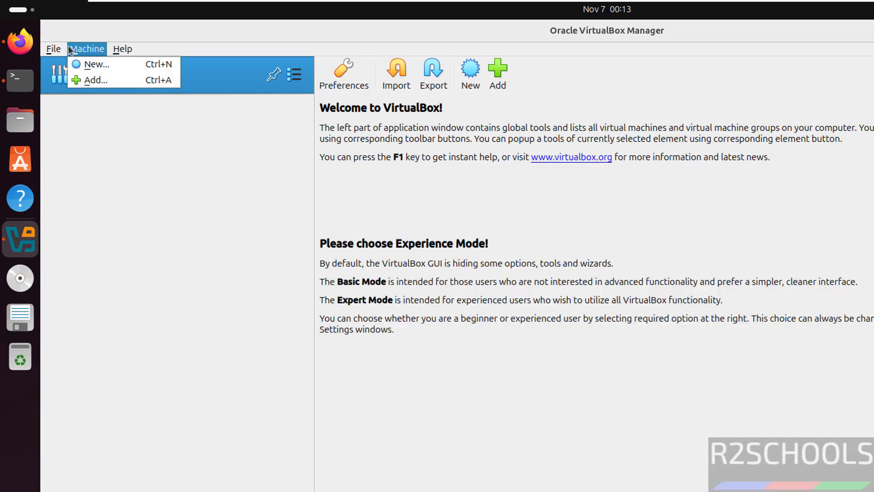
click(89, 63)
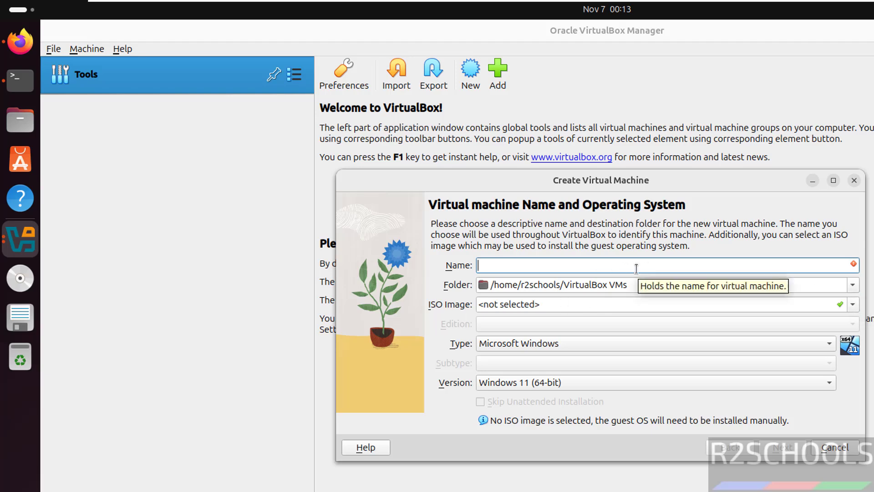
text(debian)
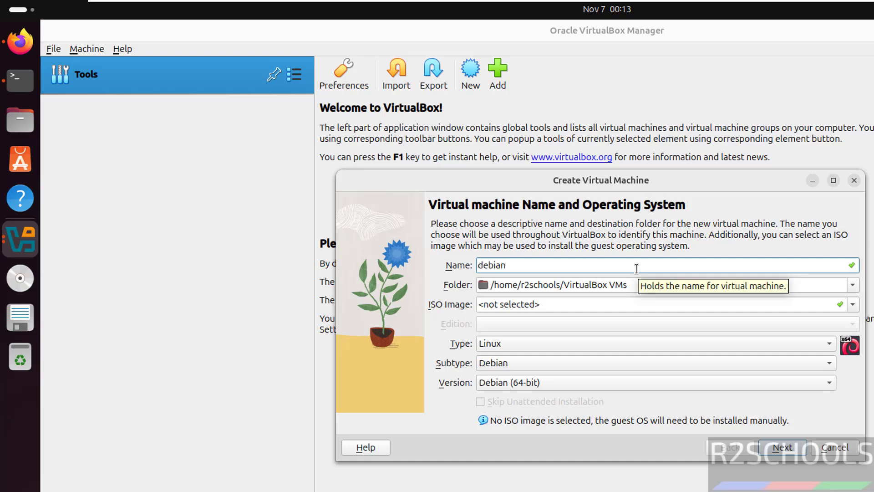
text(12)
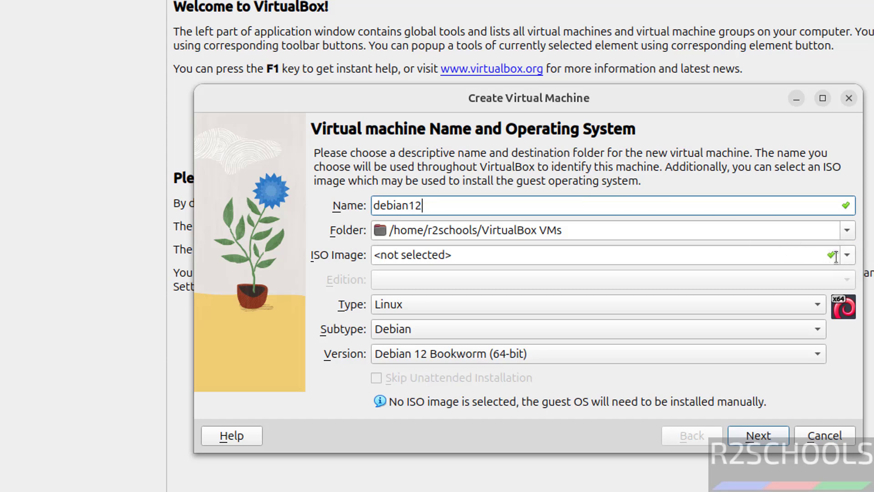
click(846, 254)
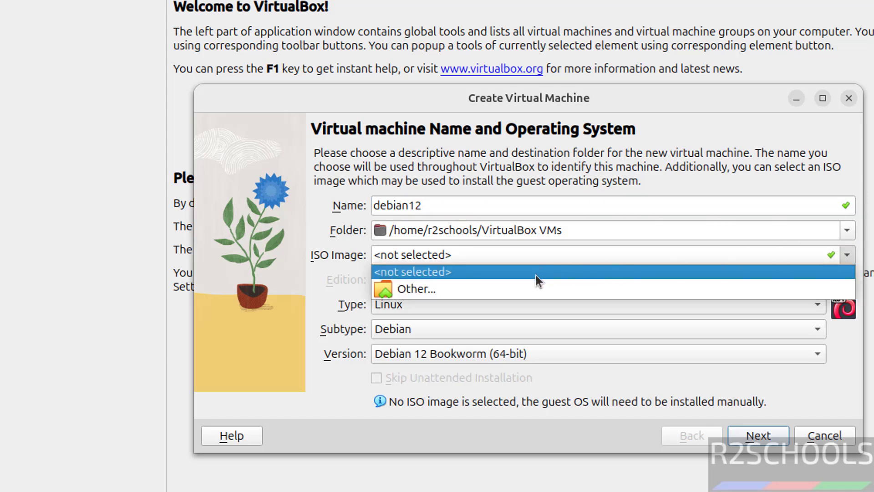
click(517, 290)
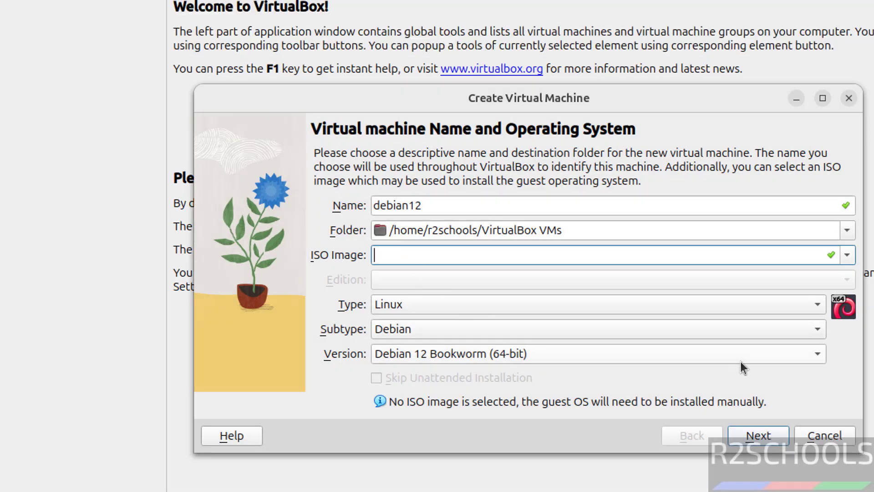
- Accept 2048 MB memory, one CPU and a 20 GB disk, then finish
click(760, 439)
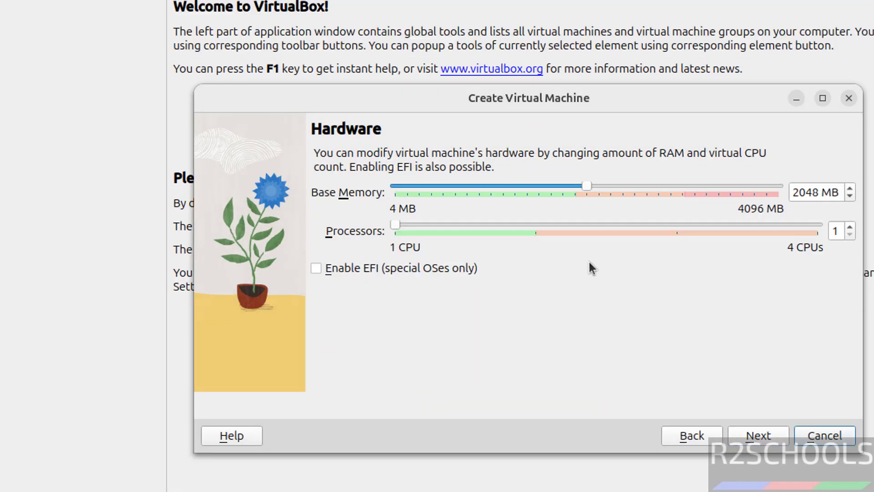
click(757, 437)
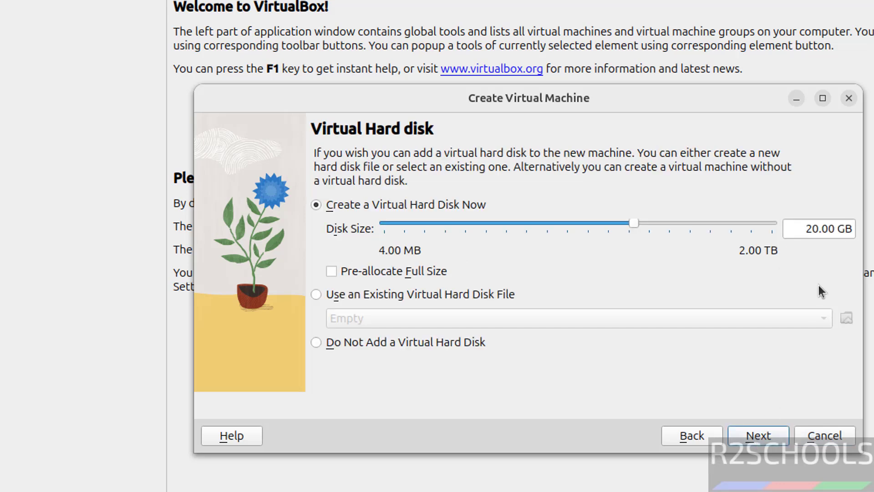
click(758, 442)
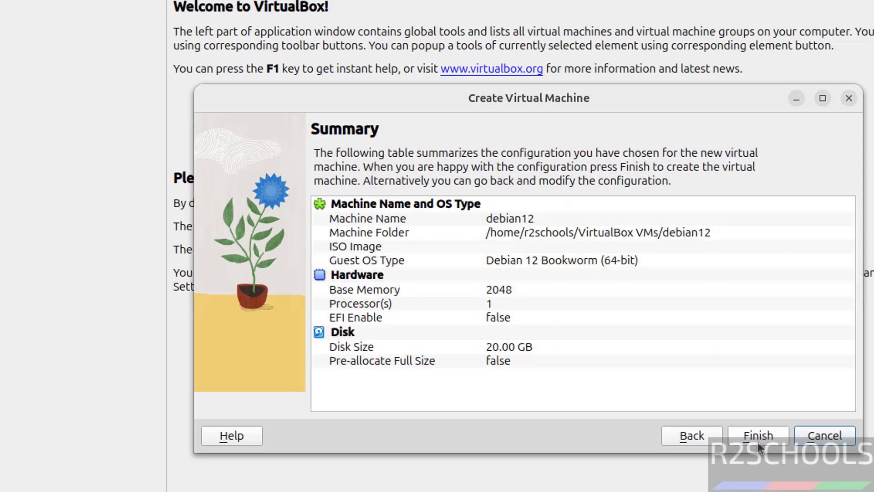
click(757, 442)
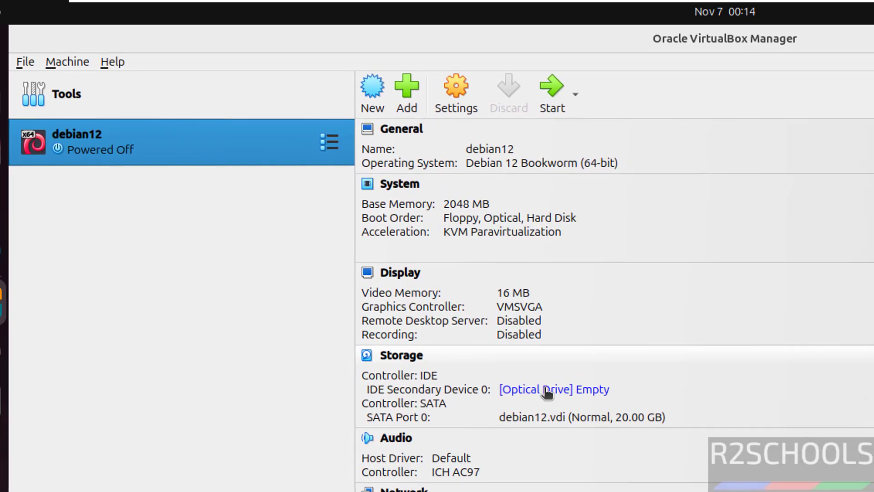
click(541, 387)
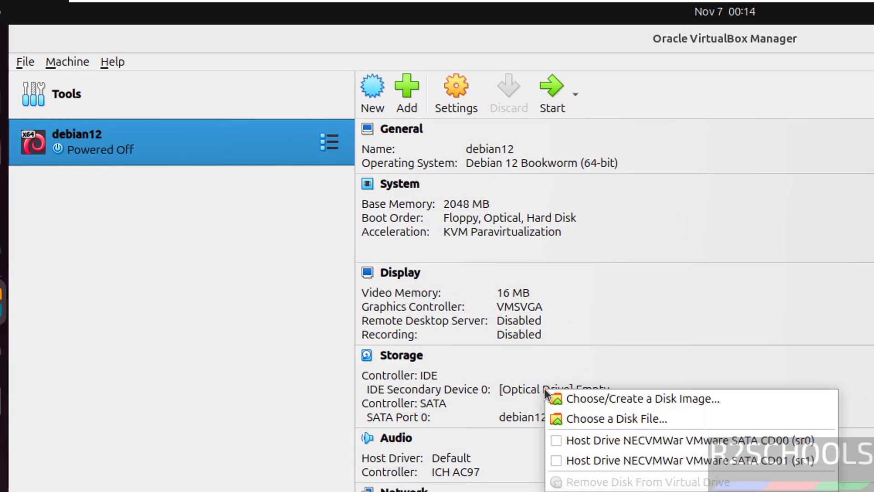
click(576, 419)
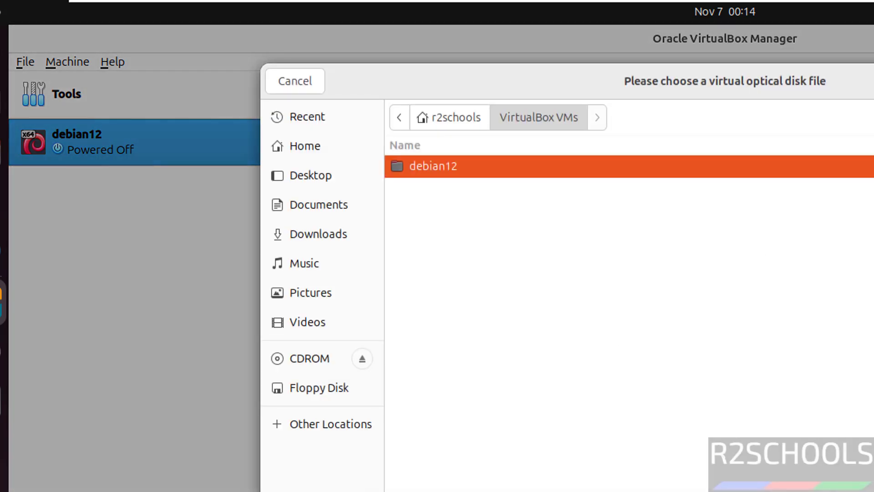
click(300, 86)
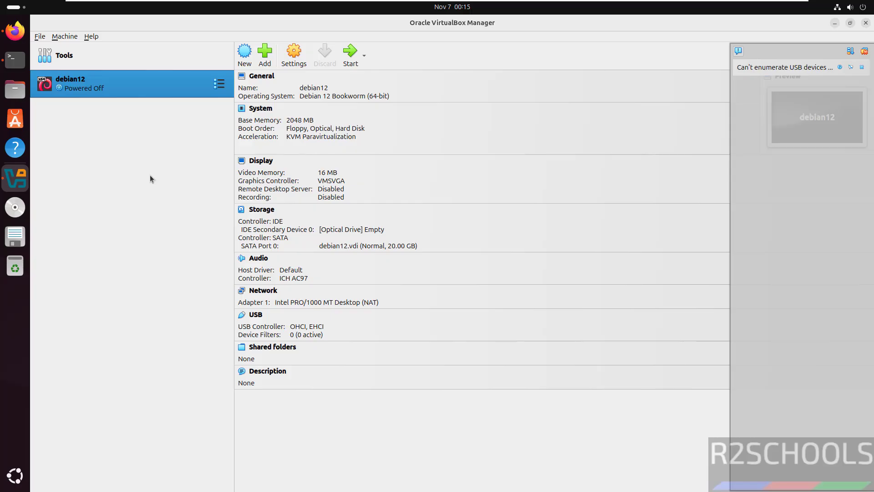
click(92, 36)
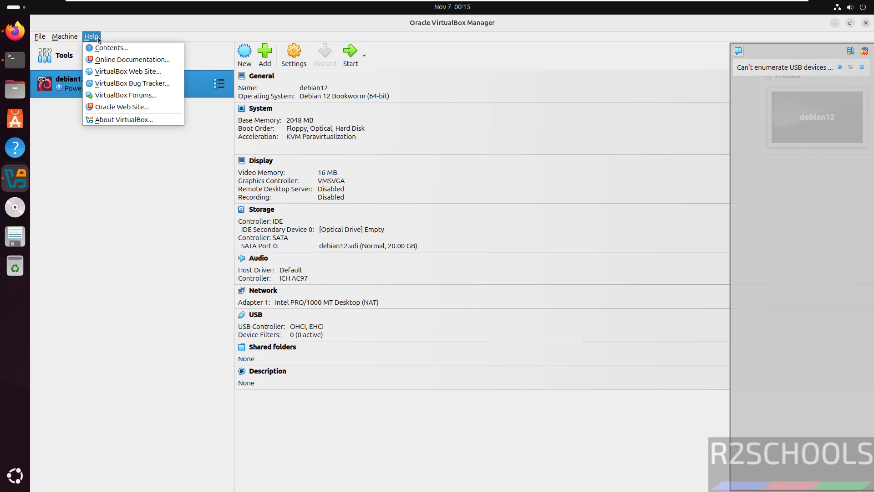
click(126, 121)
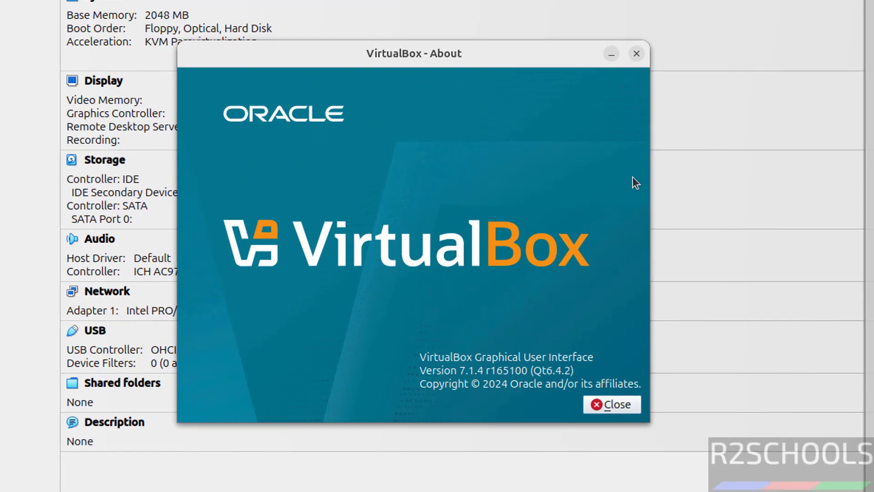
click(635, 54)
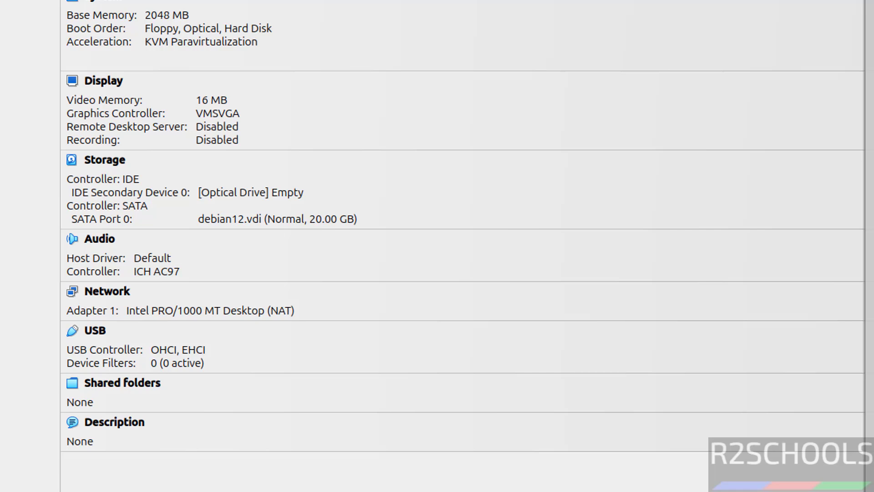